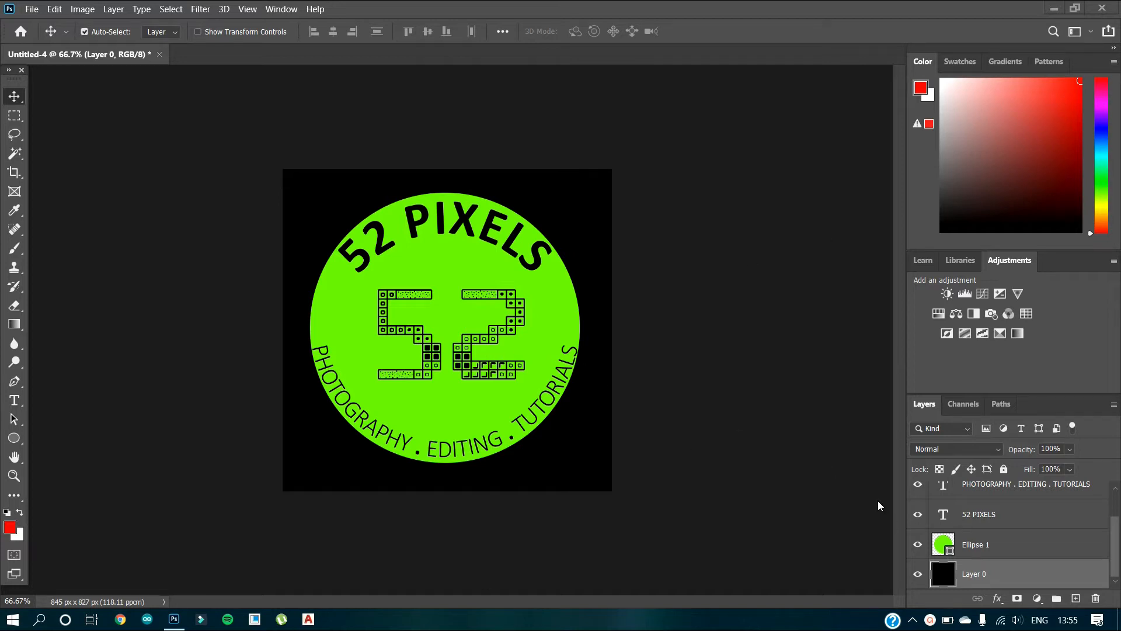
Add a Bevel & Emboss effect to the green circle on the Ellipse 1 layer, keeping the artwork in view.
left_click(972, 549)
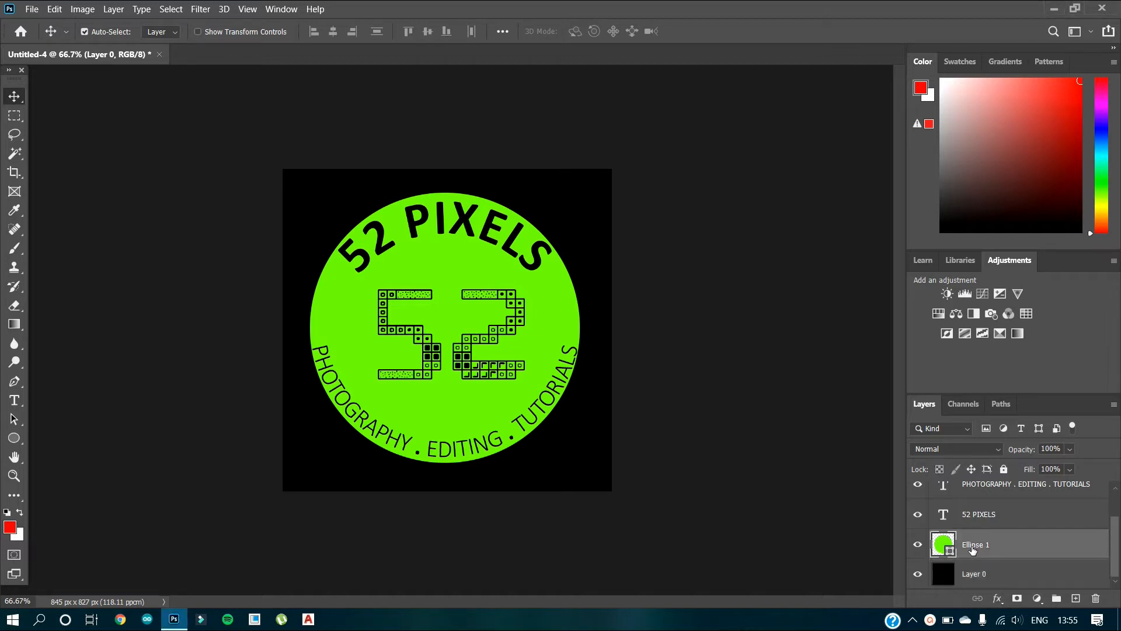
left_click(997, 599)
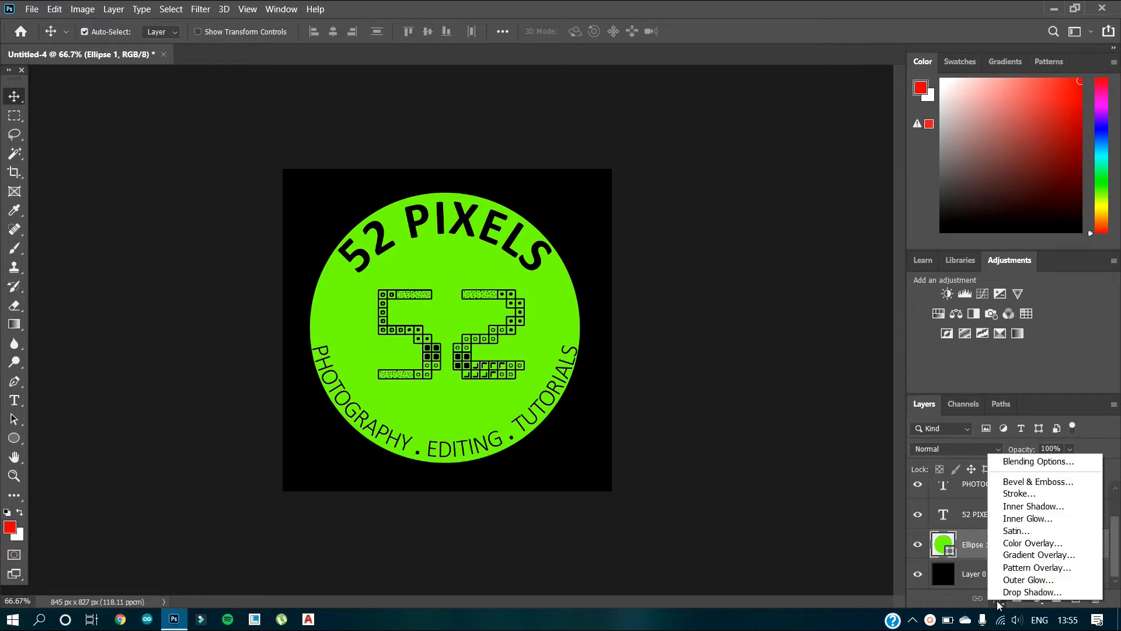
left_click(1038, 485)
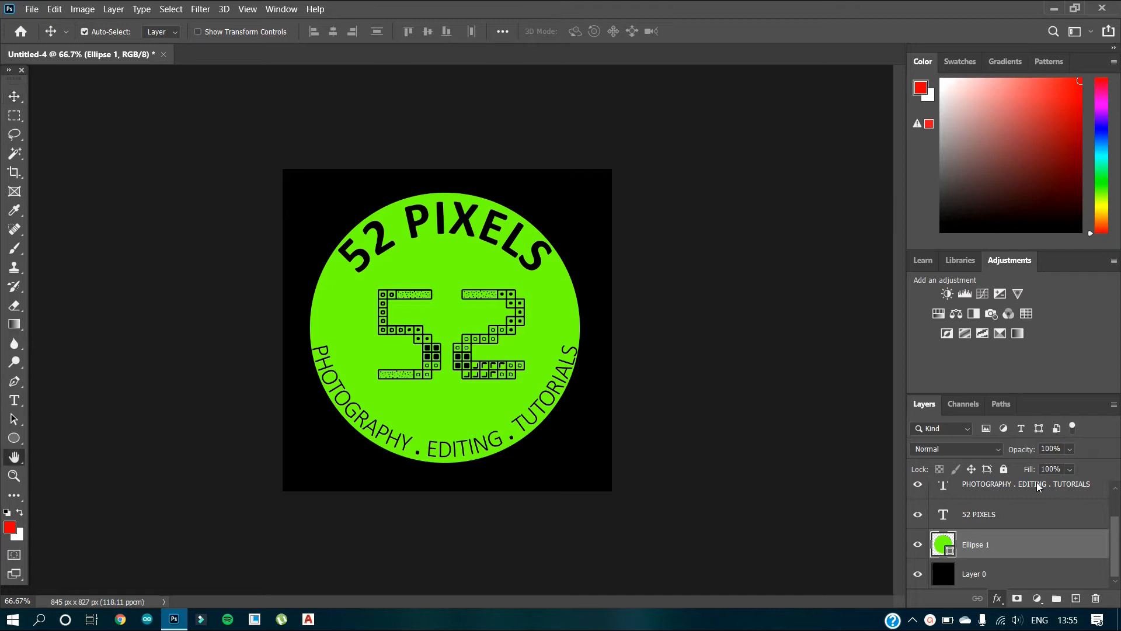
left_click_drag(839, 22, 917, 36)
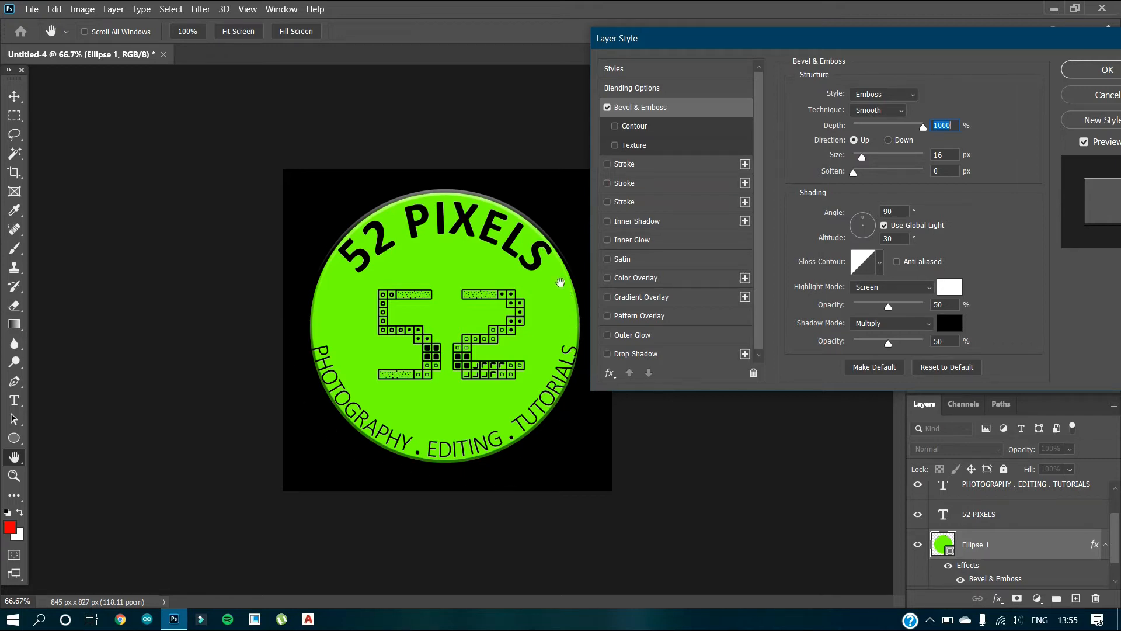
Compare the Outer Bevel, Pillow Emboss, Stroke Emboss and Emboss styles on the circle, and set the style to Inner Bevel.
left_click(873, 98)
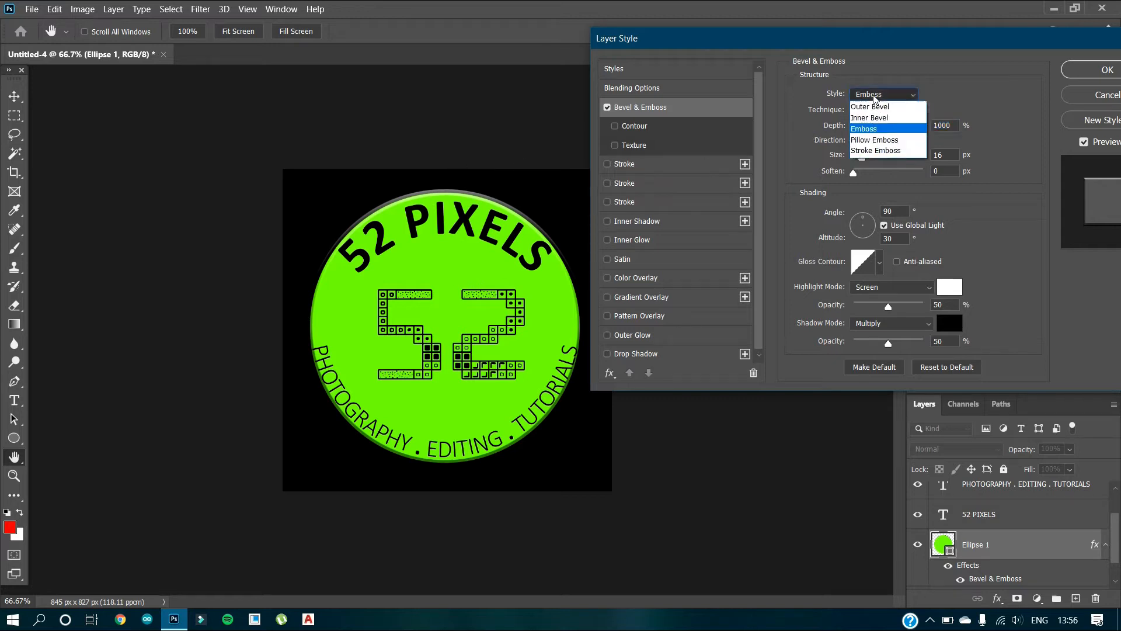
left_click(878, 107)
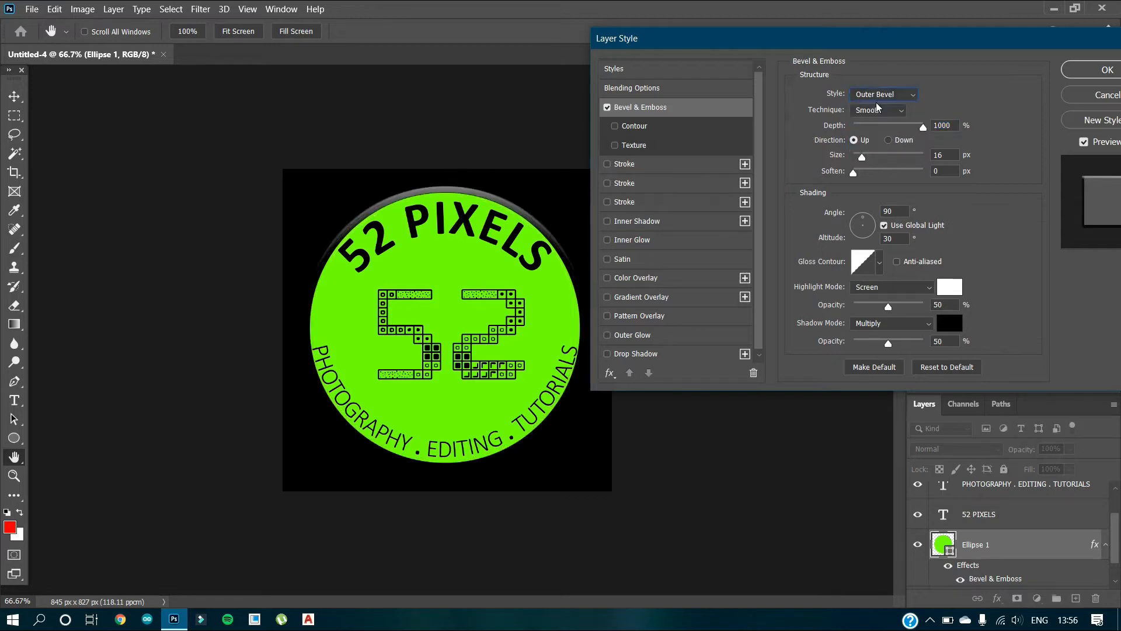
left_click(883, 98)
left_click(880, 117)
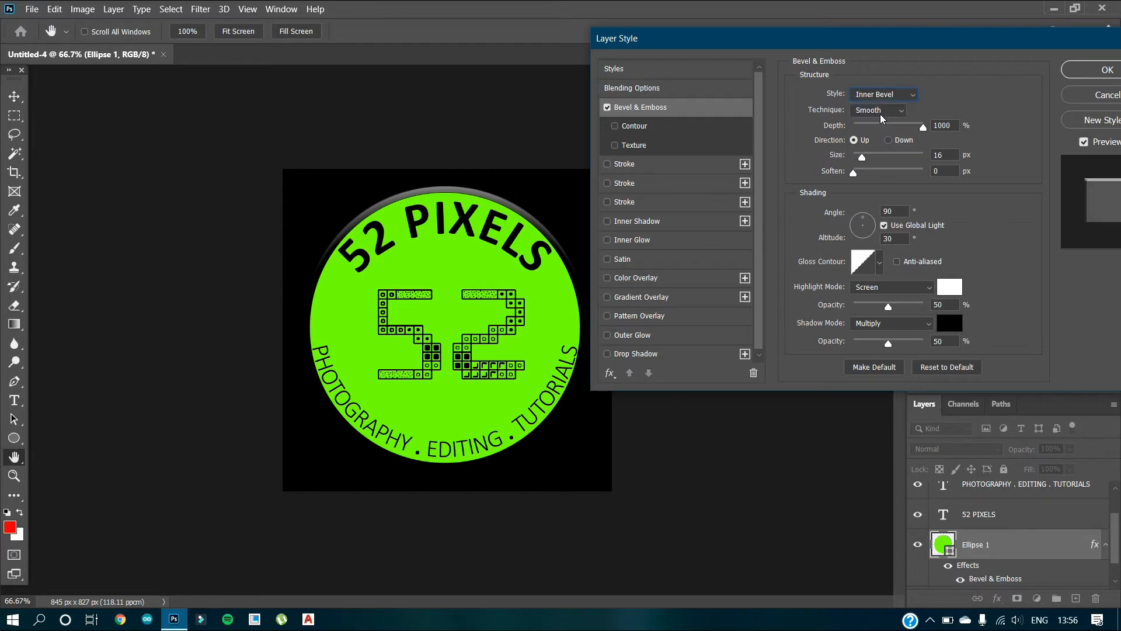
left_click(884, 97)
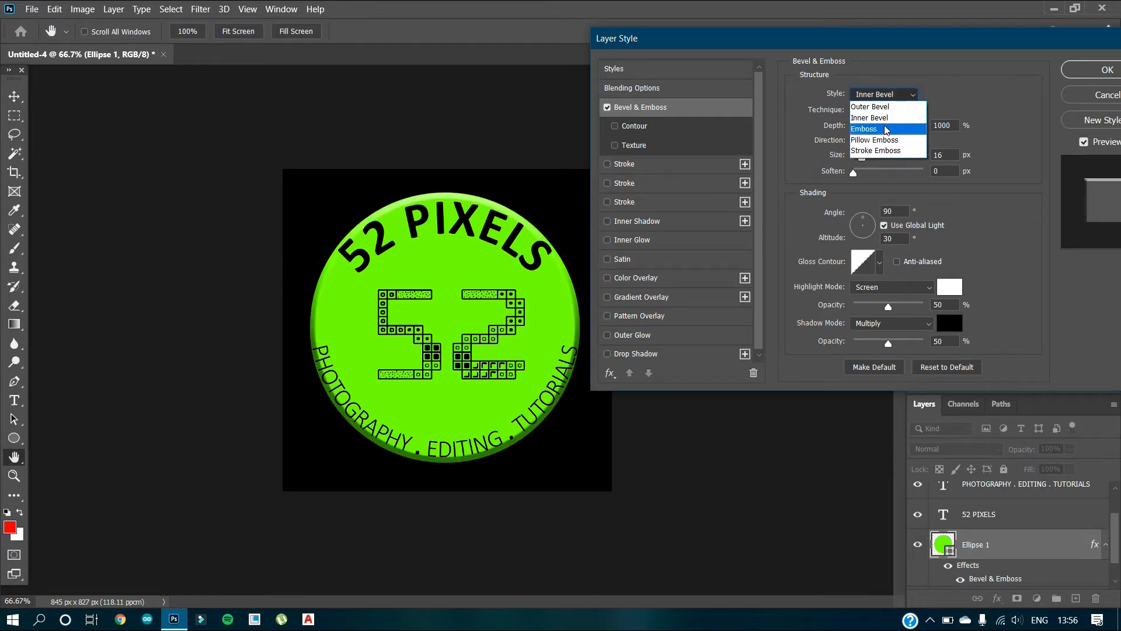
left_click(886, 141)
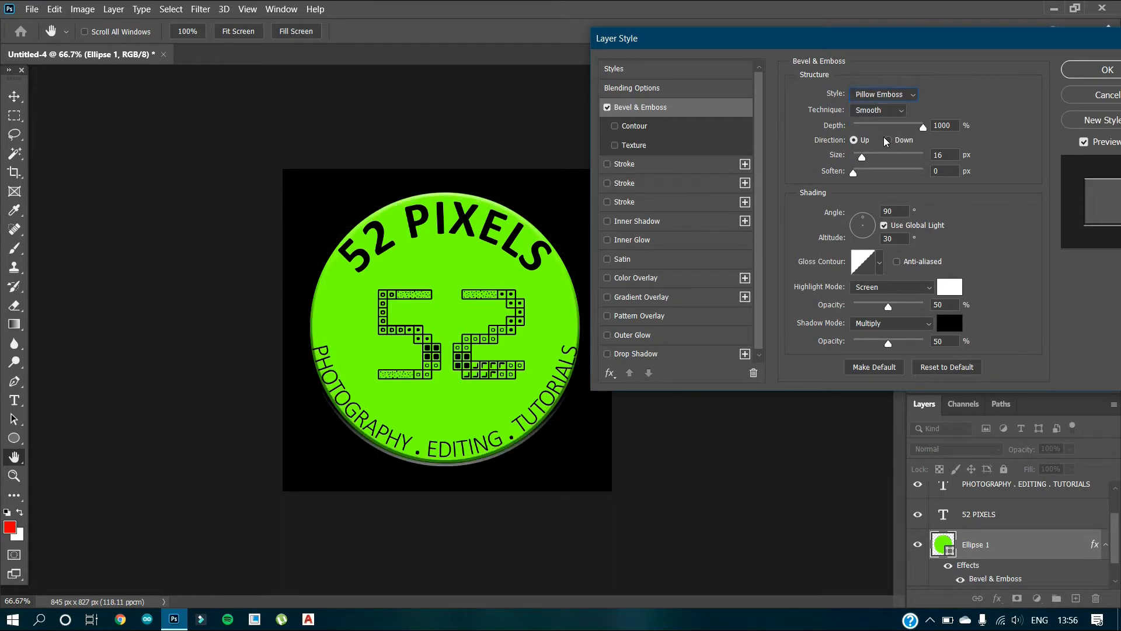
left_click(888, 99)
left_click(891, 150)
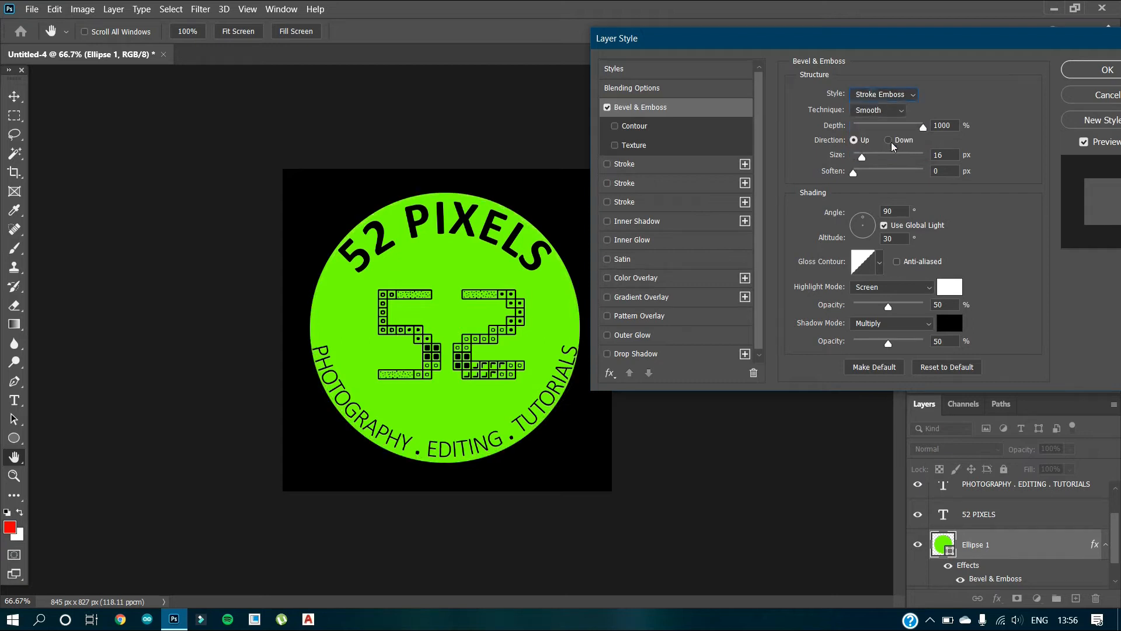
left_click(891, 100)
left_click(892, 128)
left_click(887, 97)
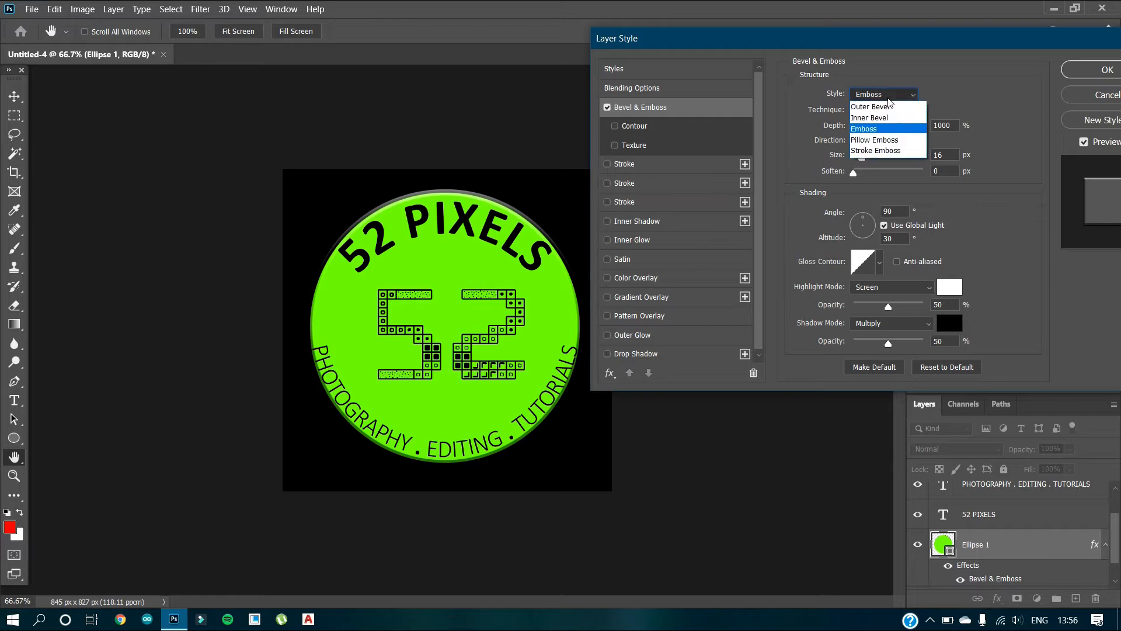
left_click(888, 117)
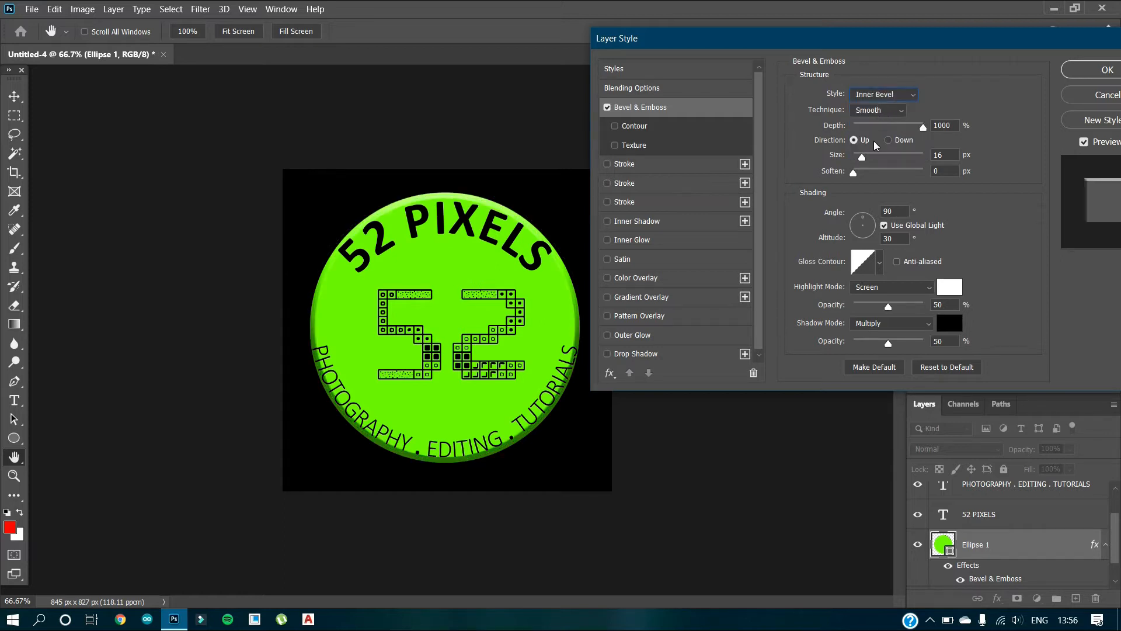
Try the Chisel Hard and Chisel Soft techniques on the circle's bevel and return to Smooth.
left_click(899, 112)
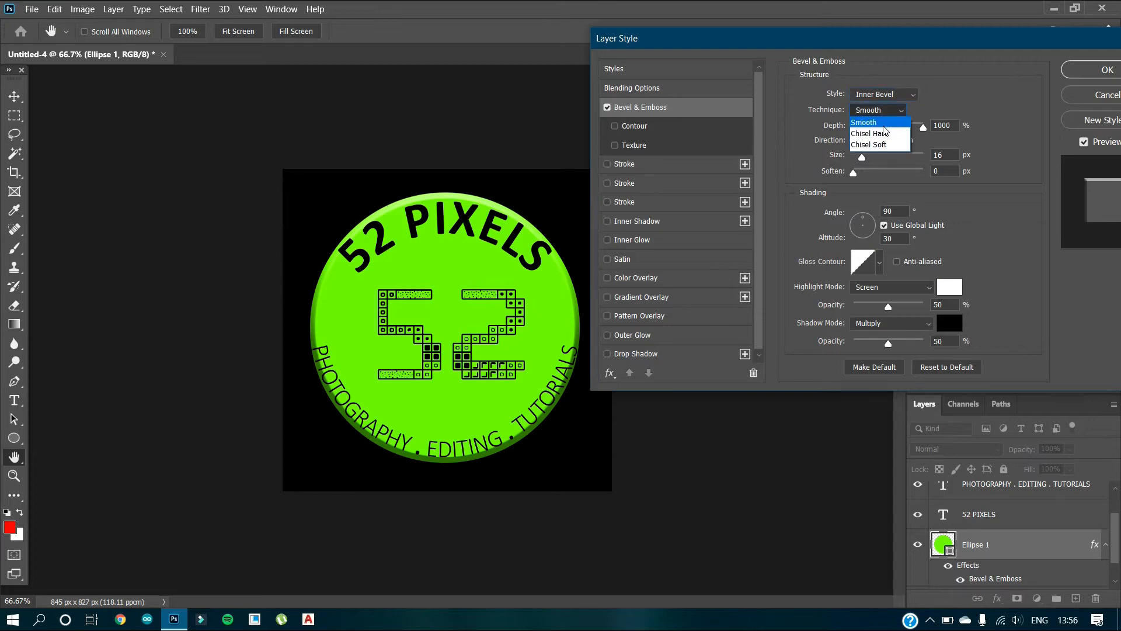
left_click(879, 133)
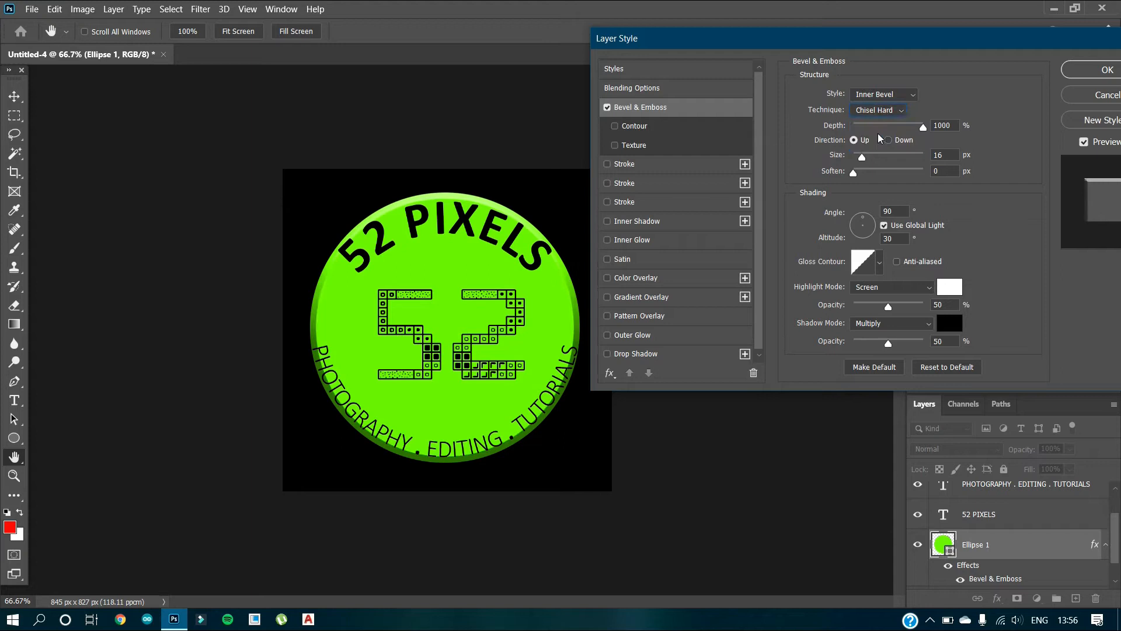
left_click(886, 114)
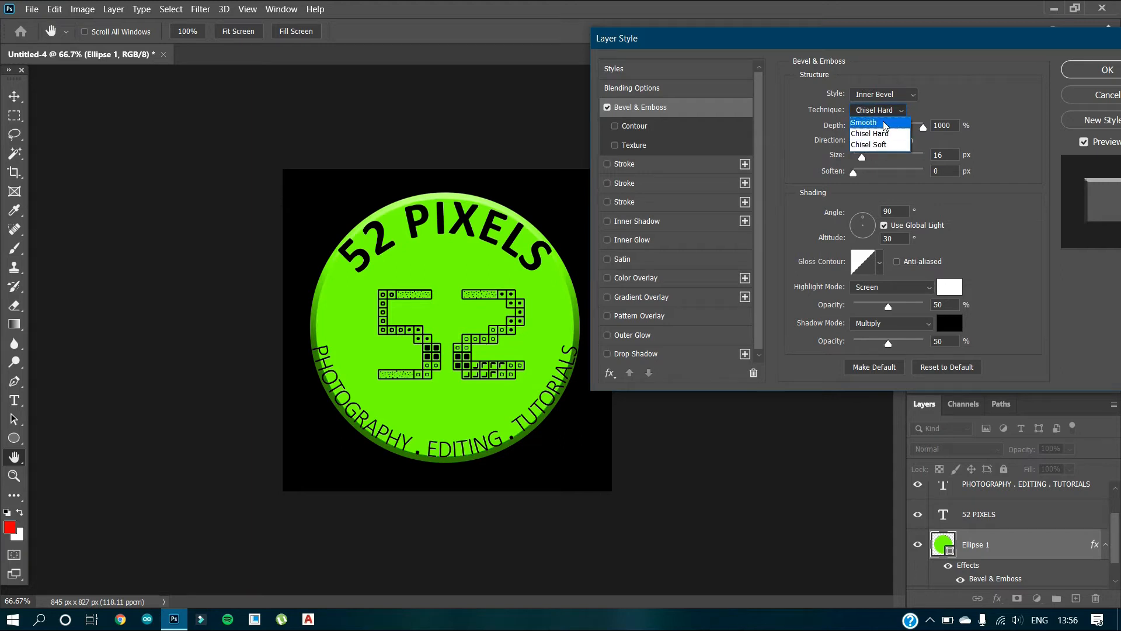
left_click(880, 146)
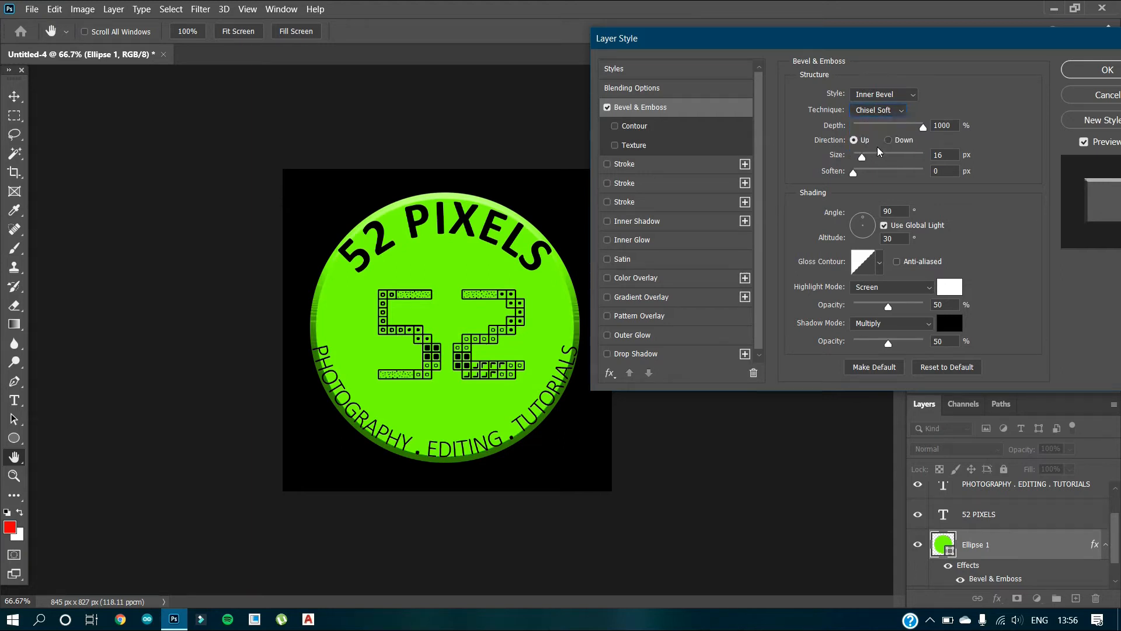
left_click(887, 117)
left_click(888, 126)
Keep the bevel depth at 1000%, try the Down direction and switch back to Up.
left_click_drag(923, 128, 947, 142)
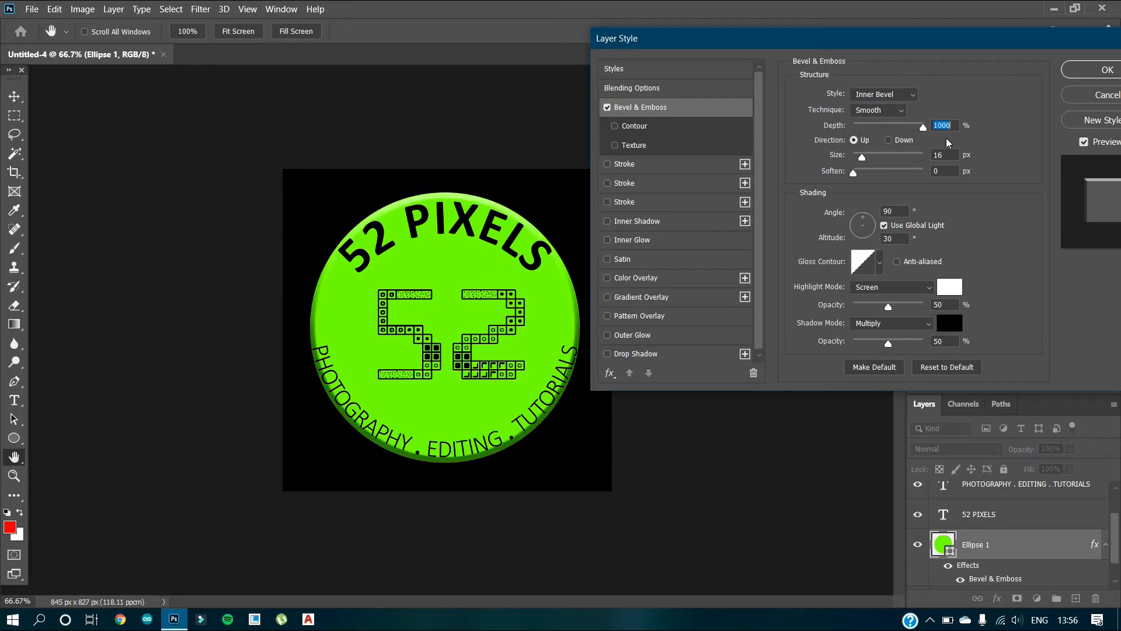
left_click(888, 141)
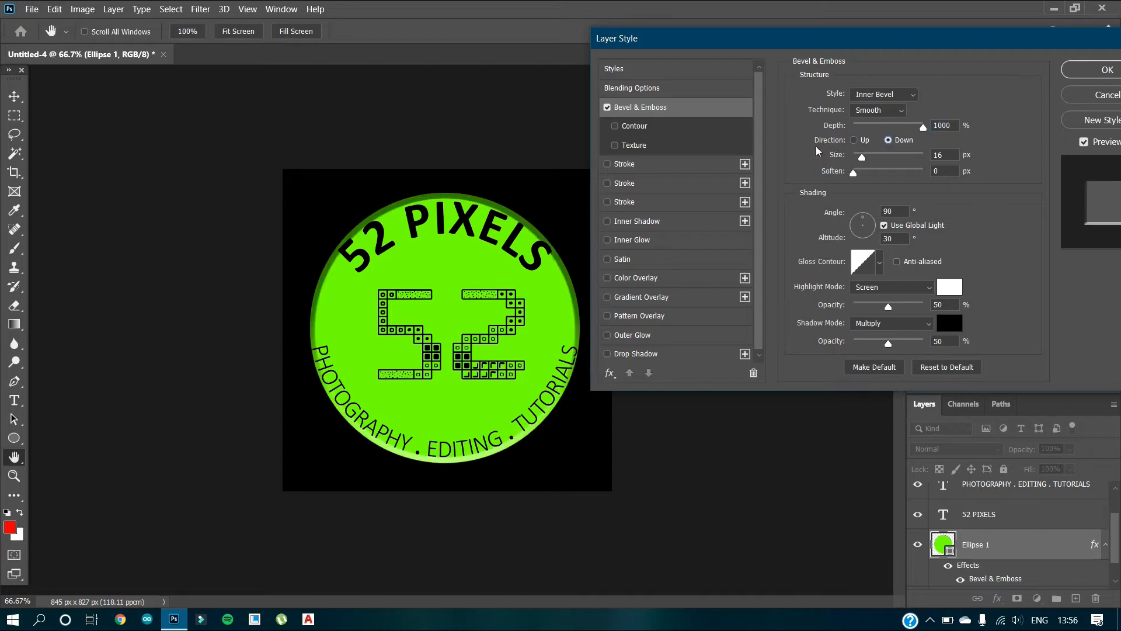
left_click(854, 141)
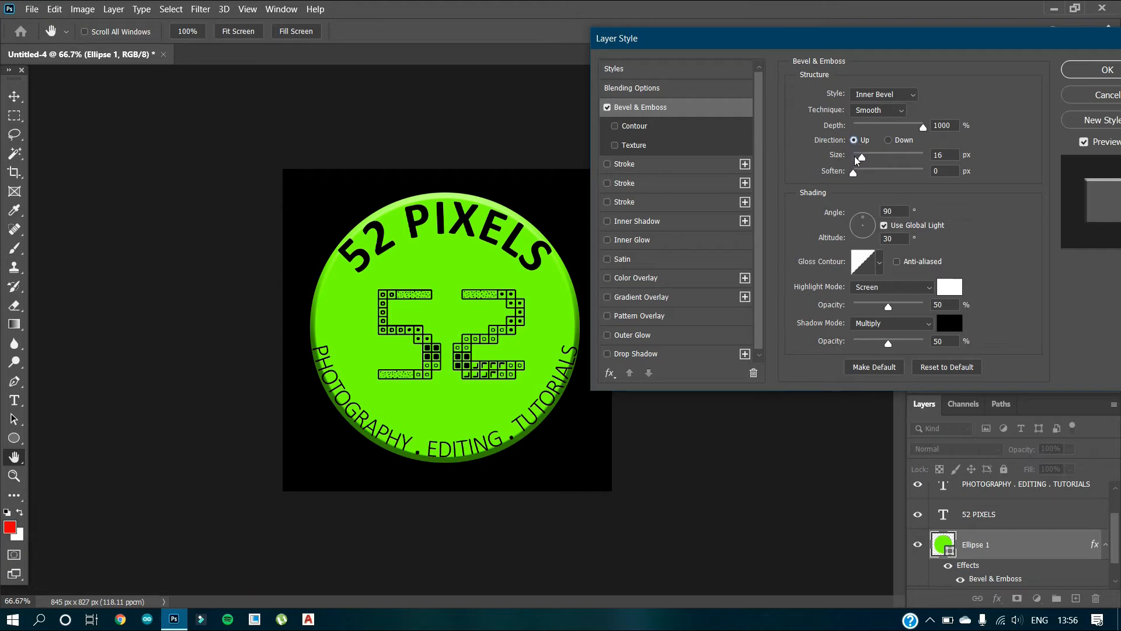
Set the circle's bevel size to 29 px and its soften amount to 16 px.
mouse_move(863, 159)
left_mouse_down()
mouse_move(906, 158)
mouse_move(867, 163)
left_mouse_up()
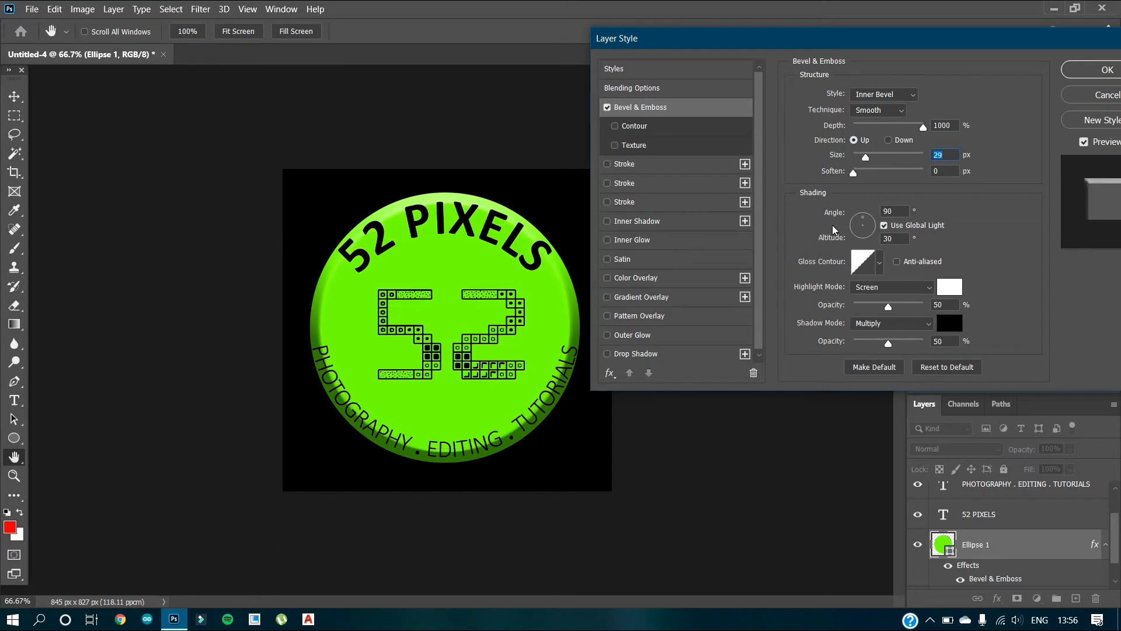
left_click_drag(853, 174, 958, 182)
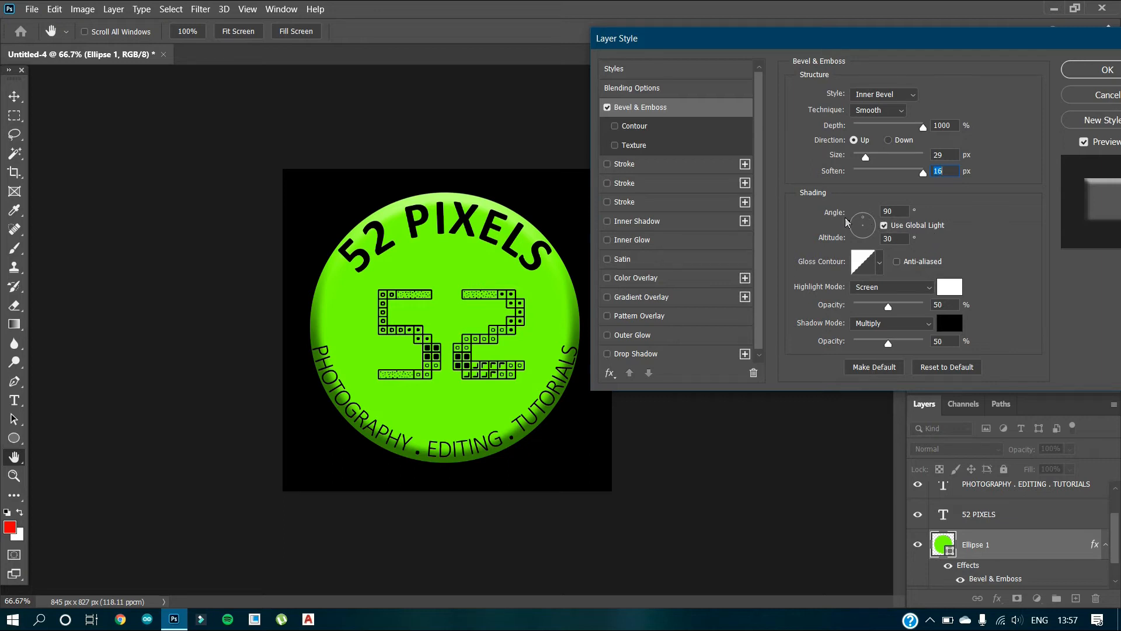
Set the bevel's light angle to 89° with altitude 0°, and its highlight opacity to 59%.
left_click_drag(864, 220, 842, 229)
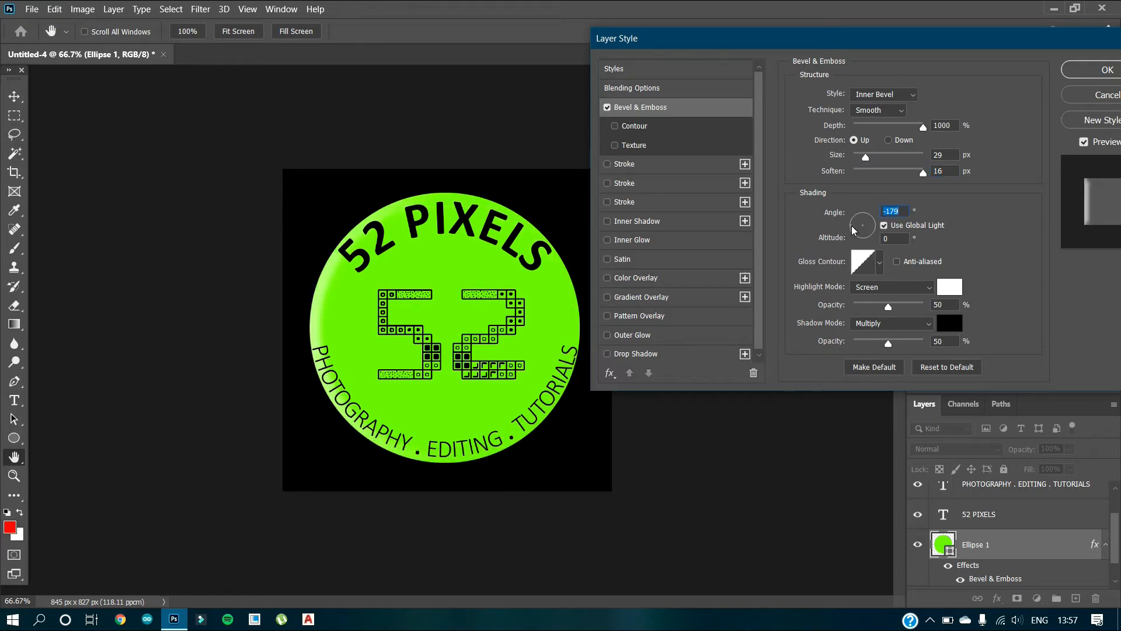
left_click_drag(852, 228, 866, 241)
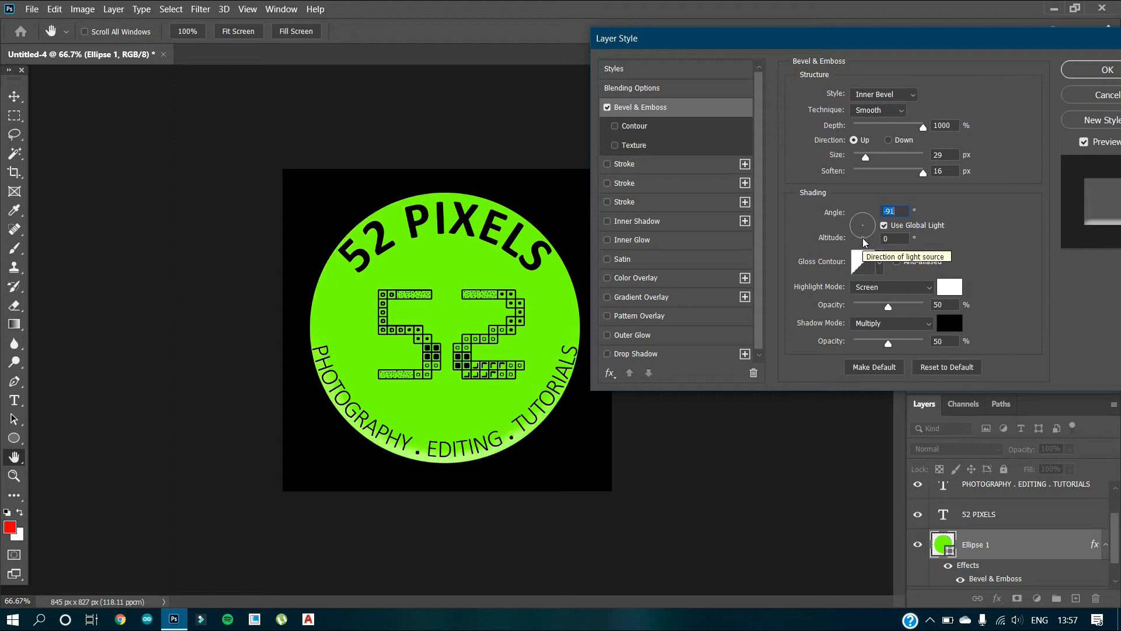
mouse_move(863, 241)
left_mouse_down()
mouse_move(876, 217)
mouse_move(863, 204)
left_mouse_up()
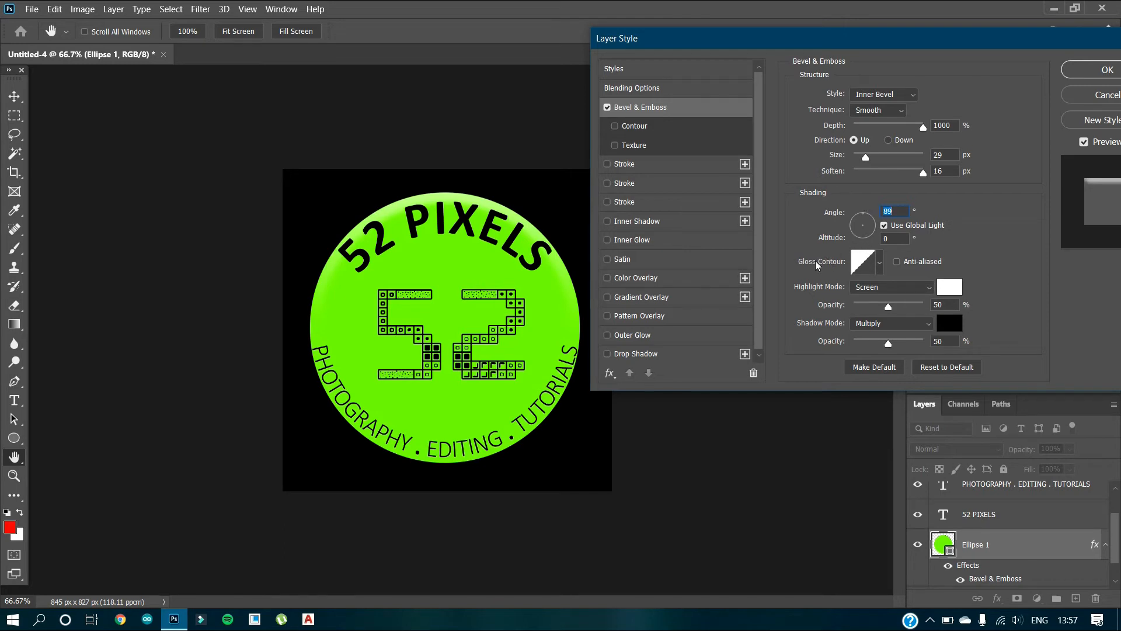
mouse_move(888, 307)
left_mouse_down()
mouse_move(934, 311)
mouse_move(895, 310)
left_mouse_up()
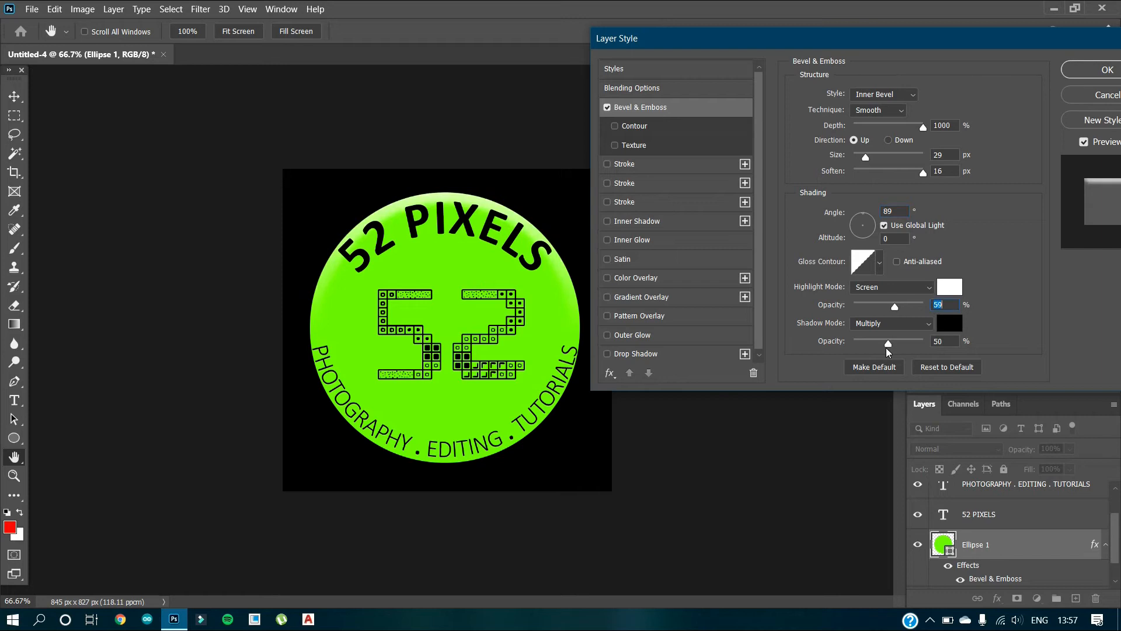
Try the Lighten and Hard Mix shadow modes, return to Multiply, and apply the layer style to the circle.
left_click(927, 324)
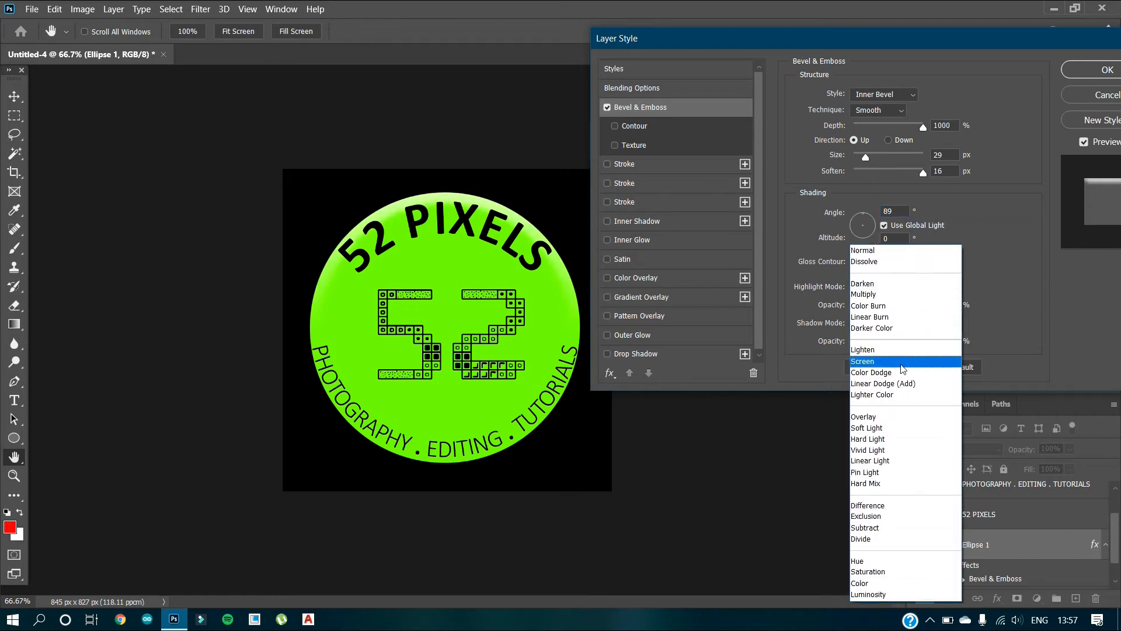
left_click(896, 350)
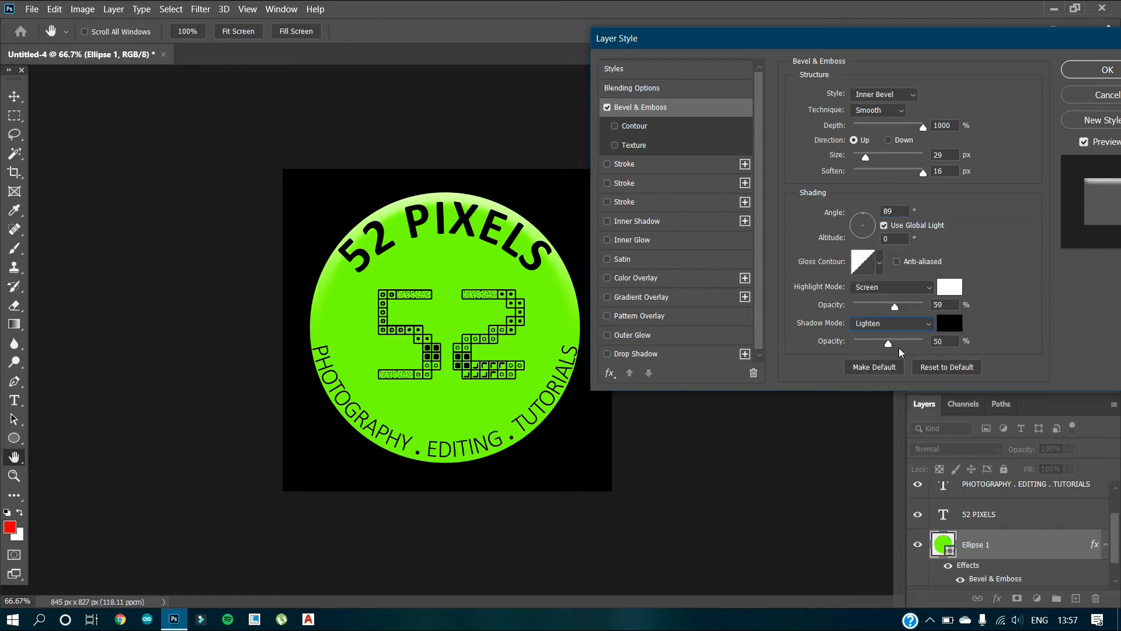
left_click(910, 324)
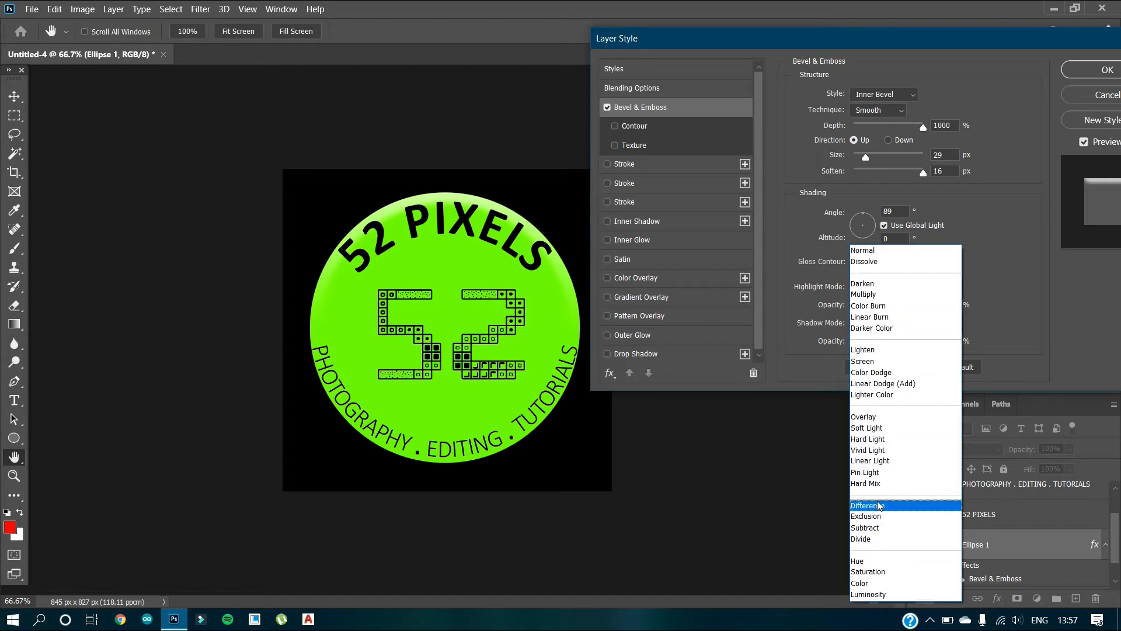
left_click(879, 482)
left_click(925, 325)
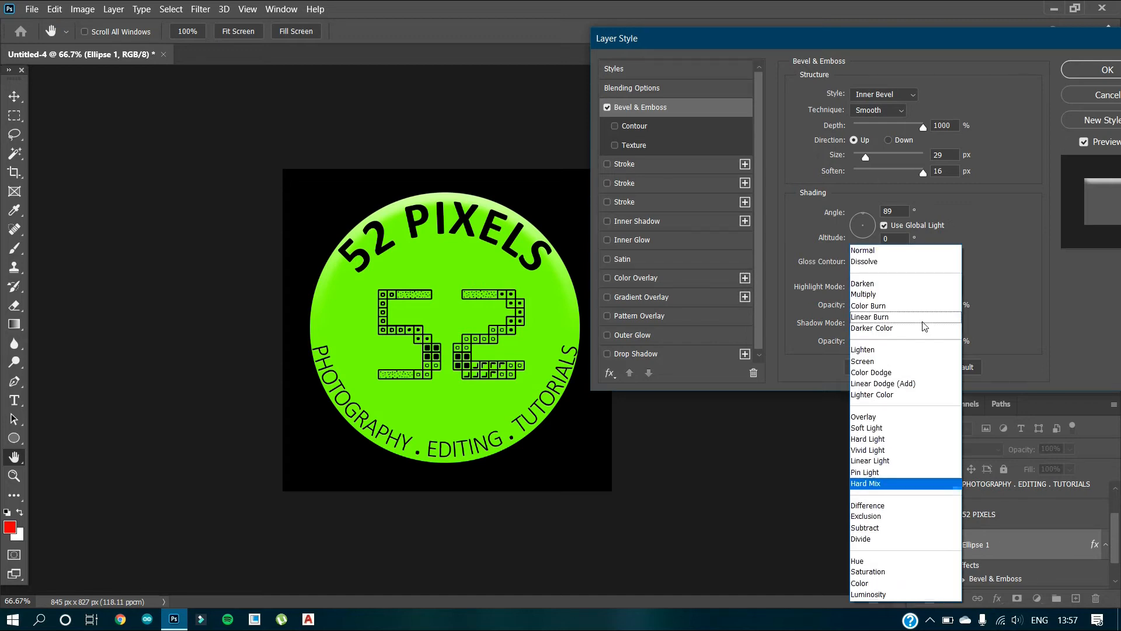
left_click(913, 295)
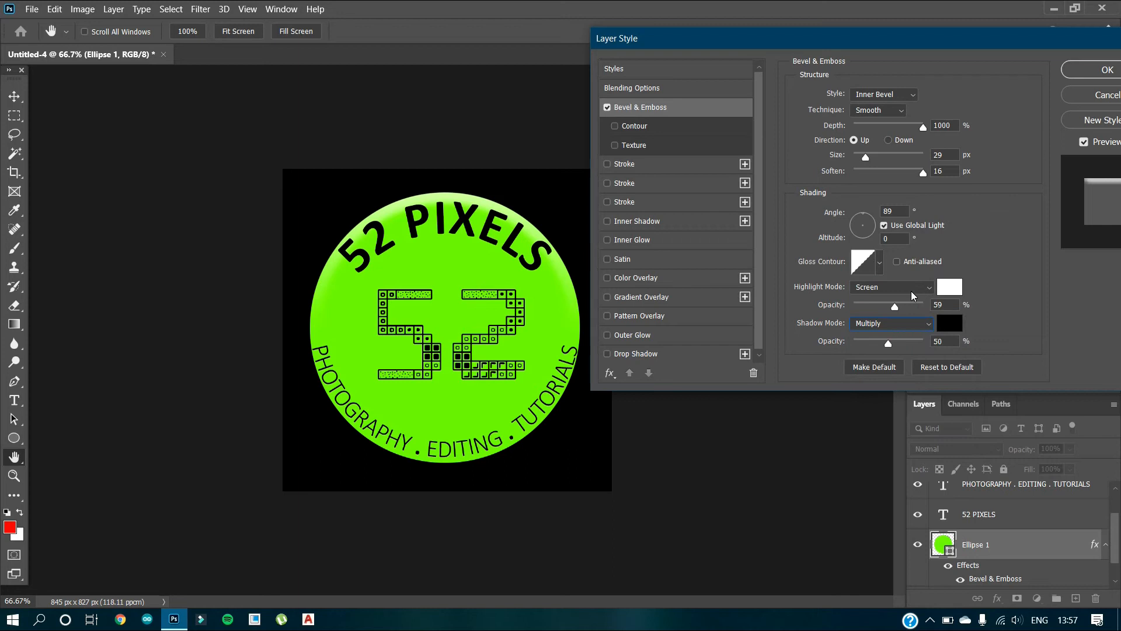
left_click(1093, 74)
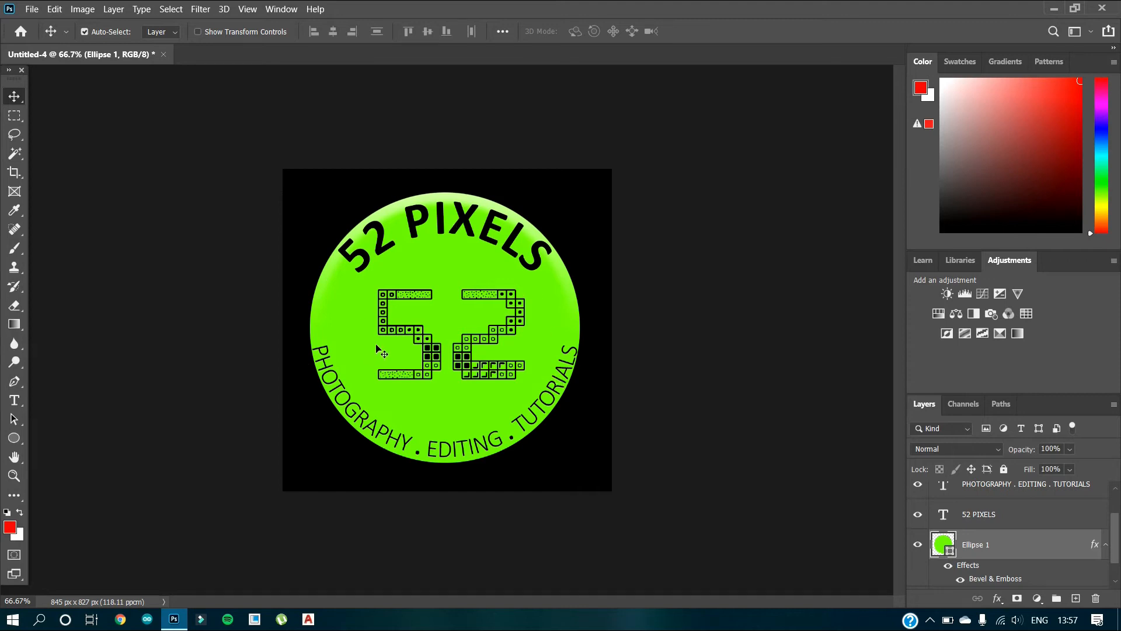
Add a Bevel & Emboss effect to the central 52 text layer and set its style to Emboss.
scroll(937, 515, "up", 2)
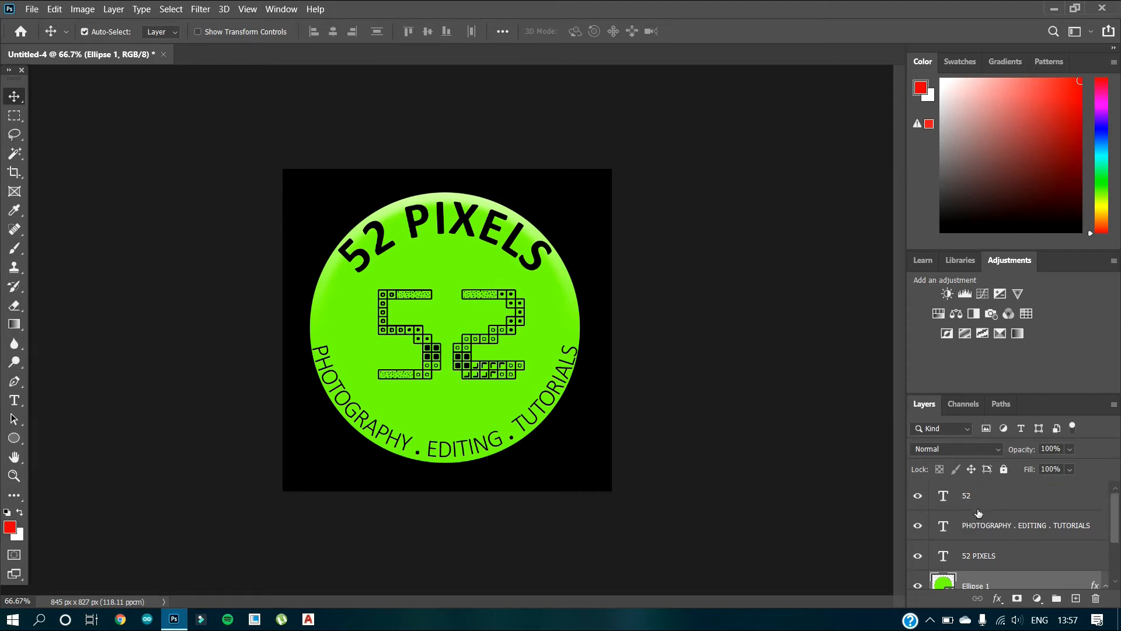
left_click(431, 340)
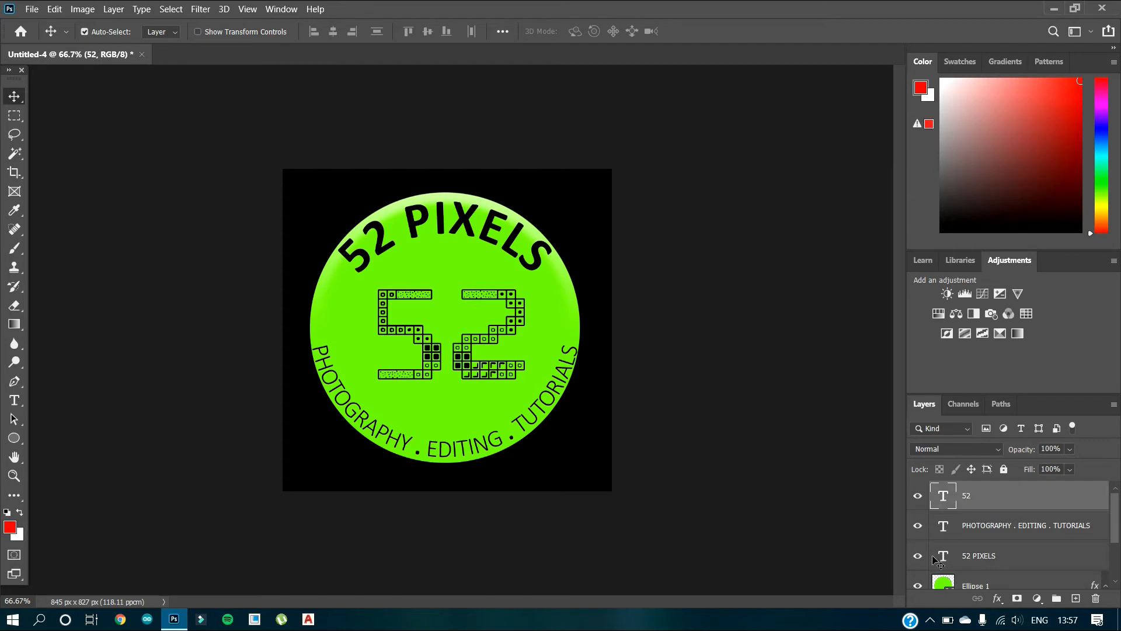
left_click(998, 599)
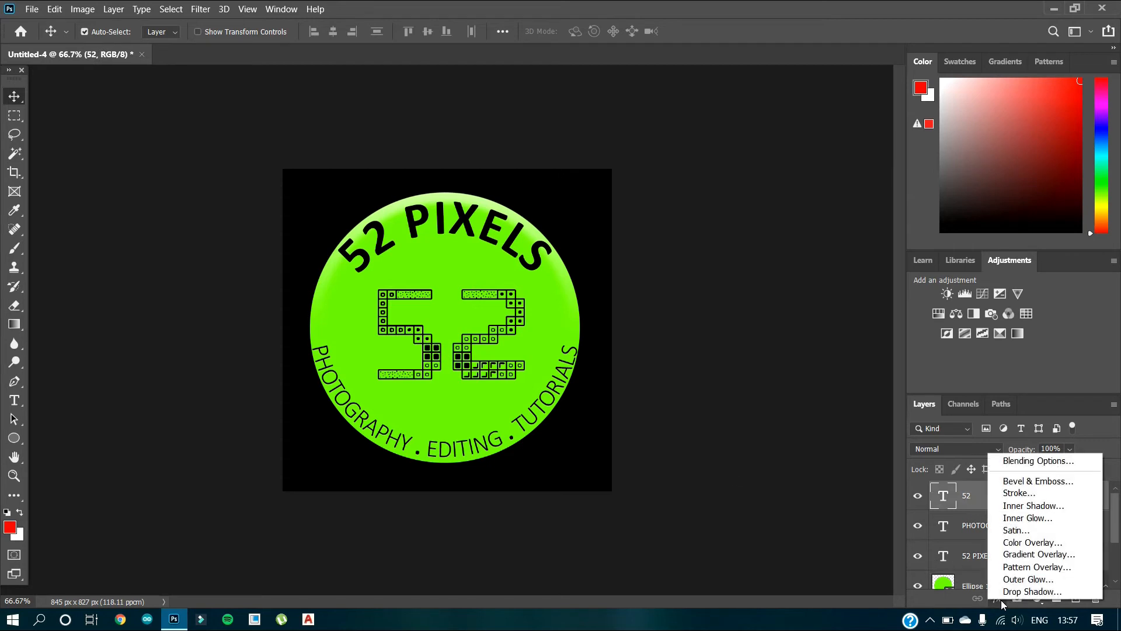
left_click(1035, 483)
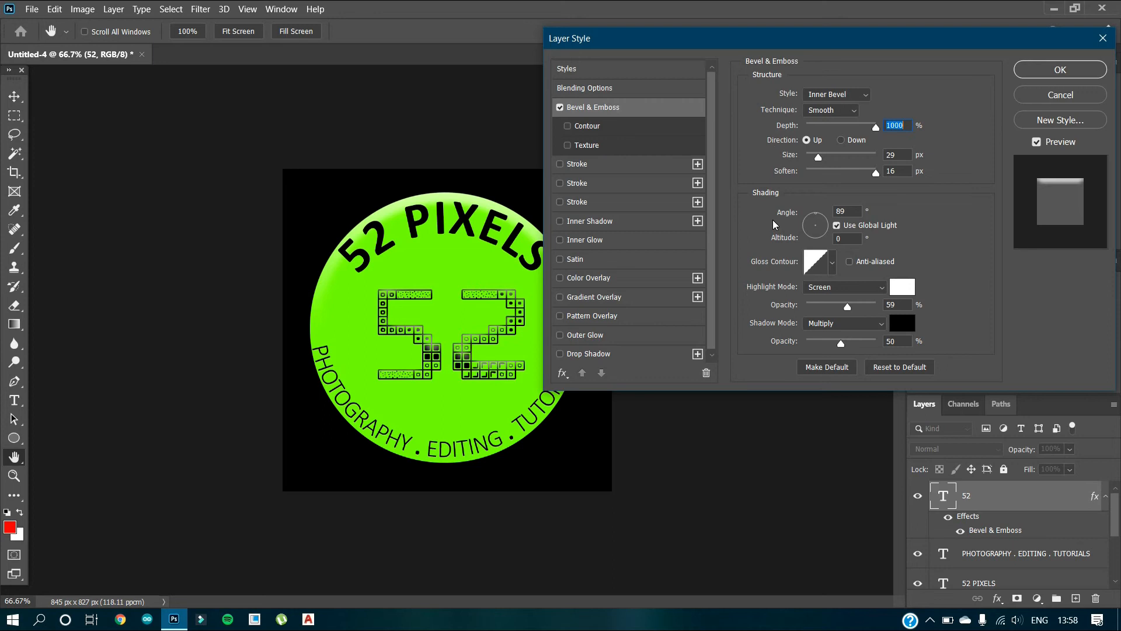
left_click(838, 98)
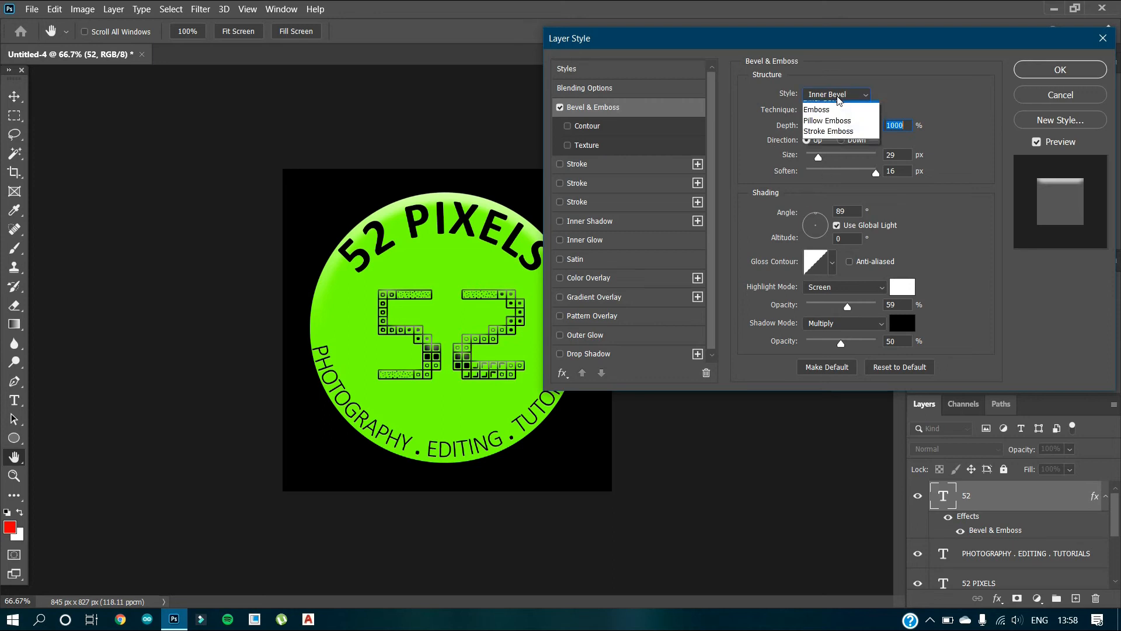
left_click(837, 129)
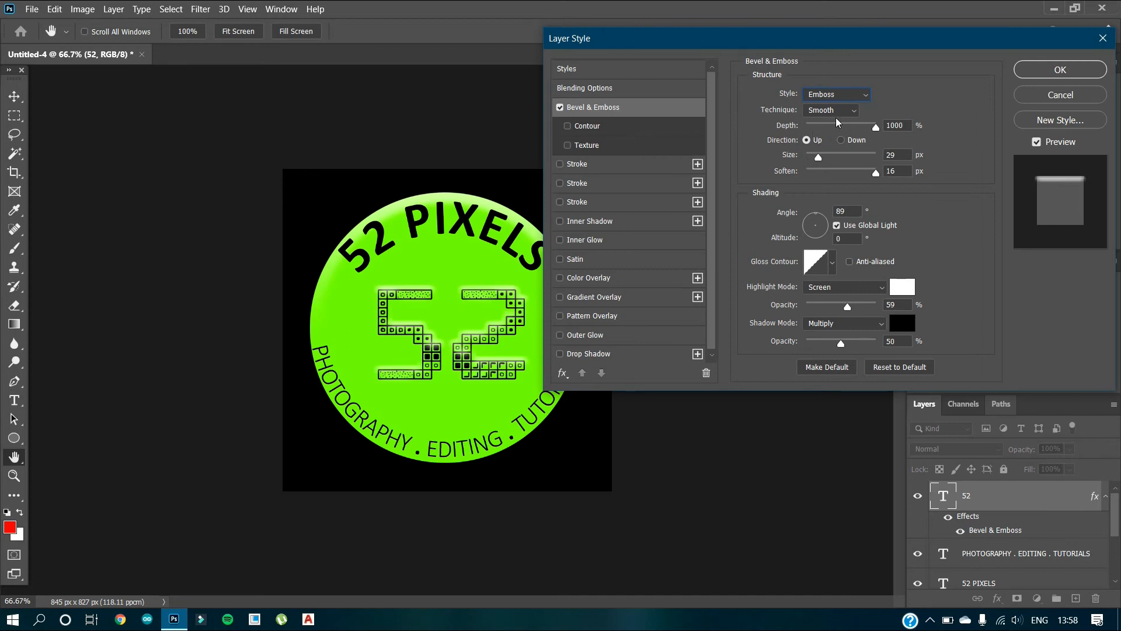
Set the 52 text's bevel soften to 0 px, size to 24 px, light angle to 88° and highlight opacity to 50%.
left_click_drag(875, 178, 784, 191)
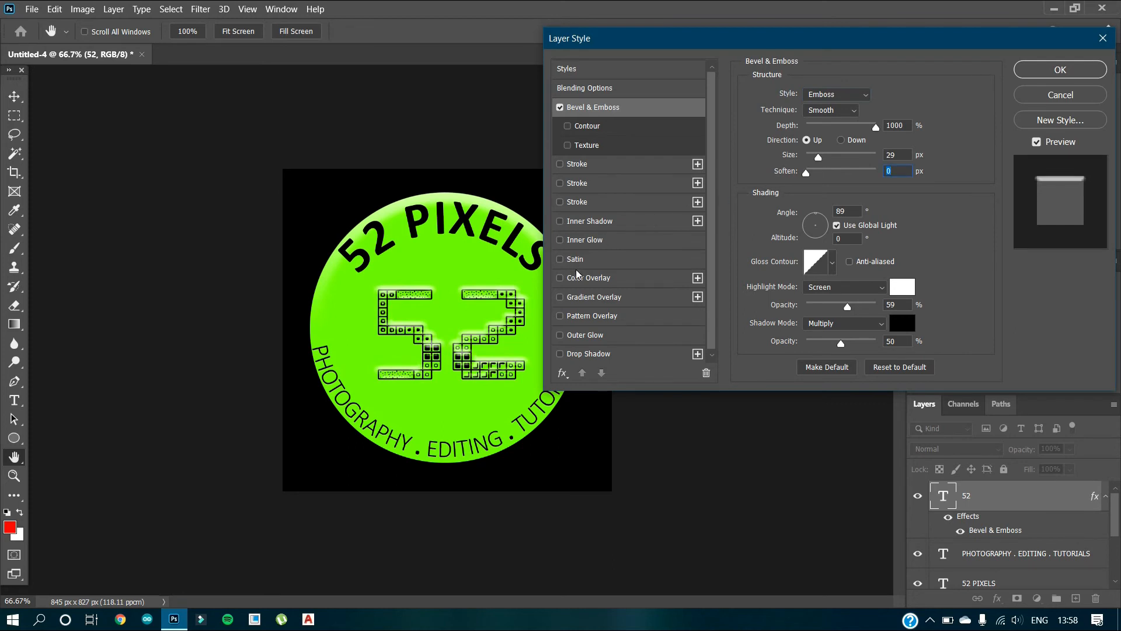
left_click_drag(815, 156, 817, 157)
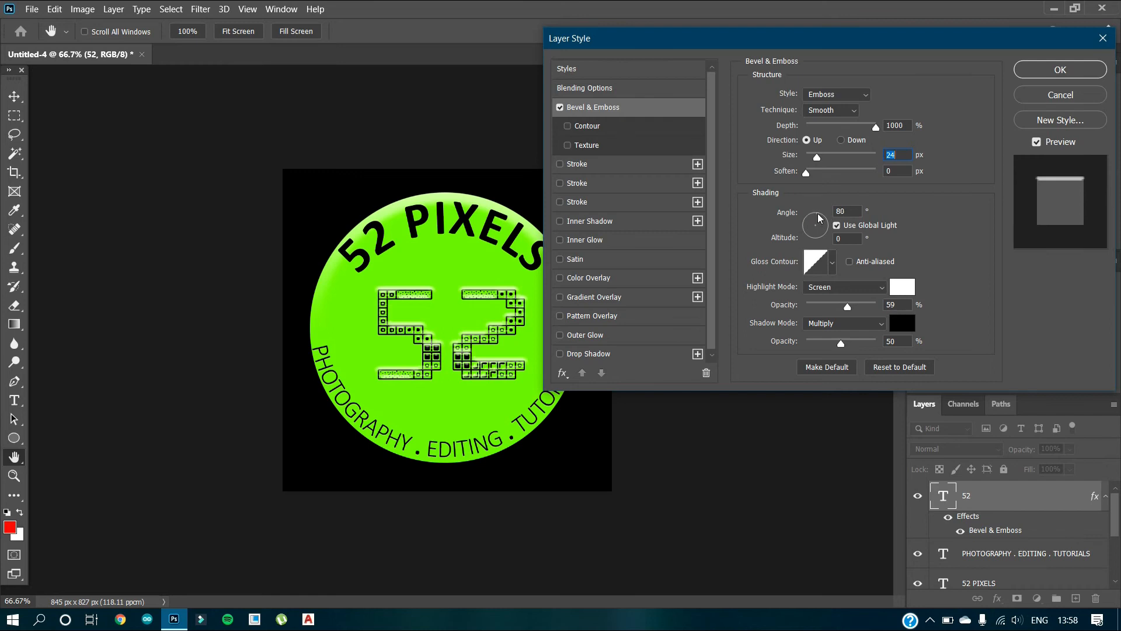
left_click(817, 219)
left_click_drag(847, 306, 844, 318)
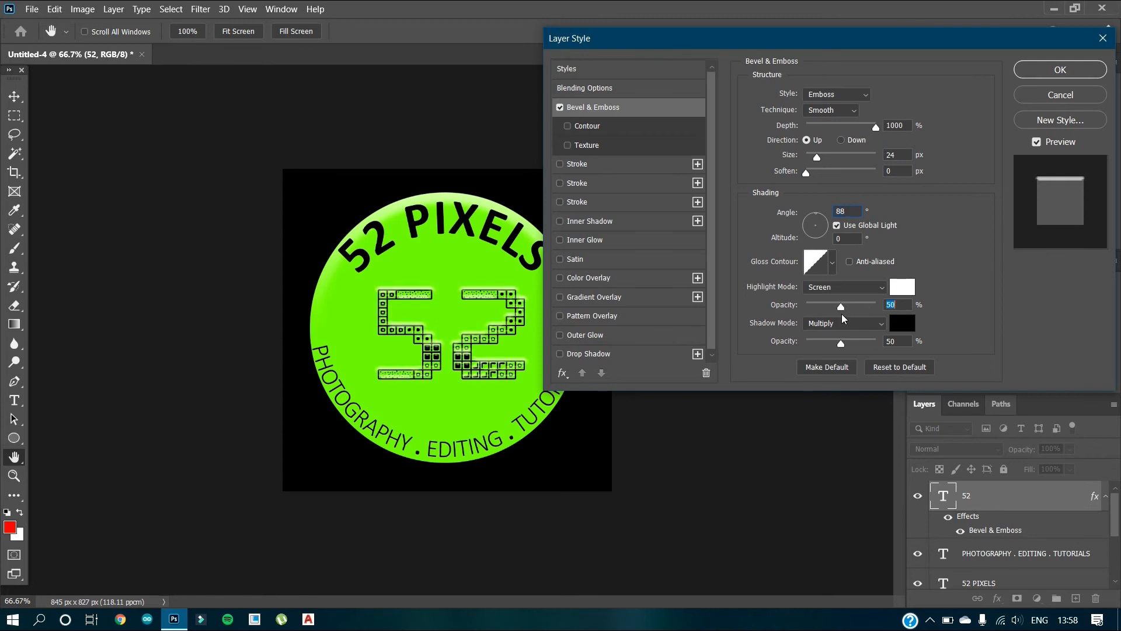
Try the Stroke Emboss style on the 52 text and switch back to Emboss.
left_click(854, 95)
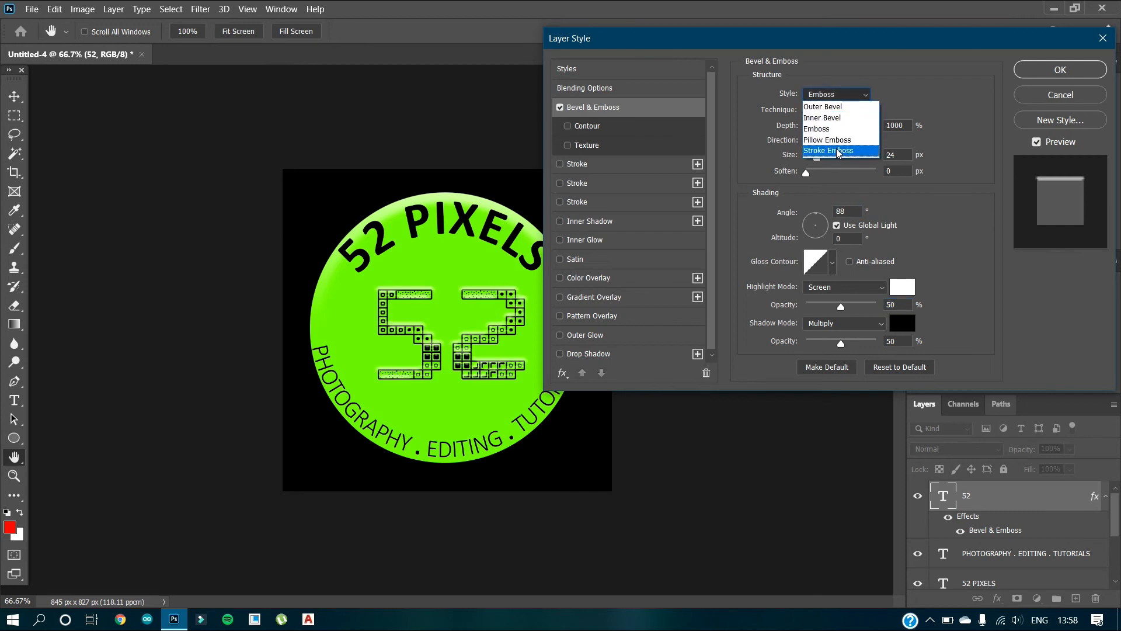
left_click(838, 152)
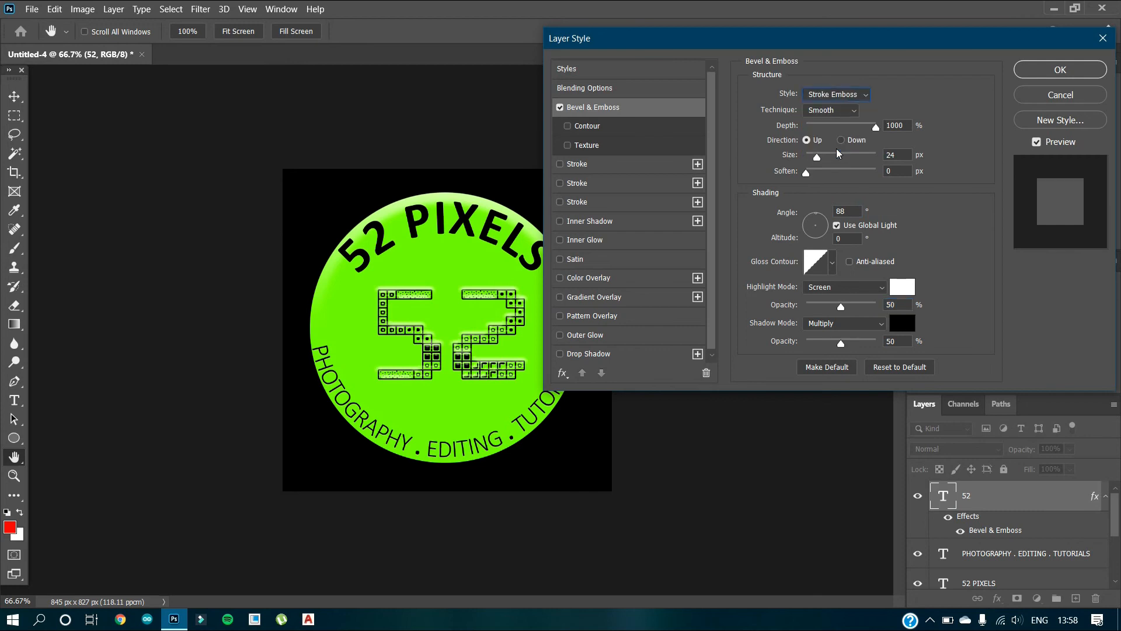
left_click(838, 95)
left_click(846, 131)
Set the 52 text's bevel size to 29 px with soften at 0 px and direction Up, and apply the layer style.
left_click(809, 172)
left_click_drag(810, 173, 756, 185)
left_click_drag(817, 158, 820, 162)
left_click(840, 140)
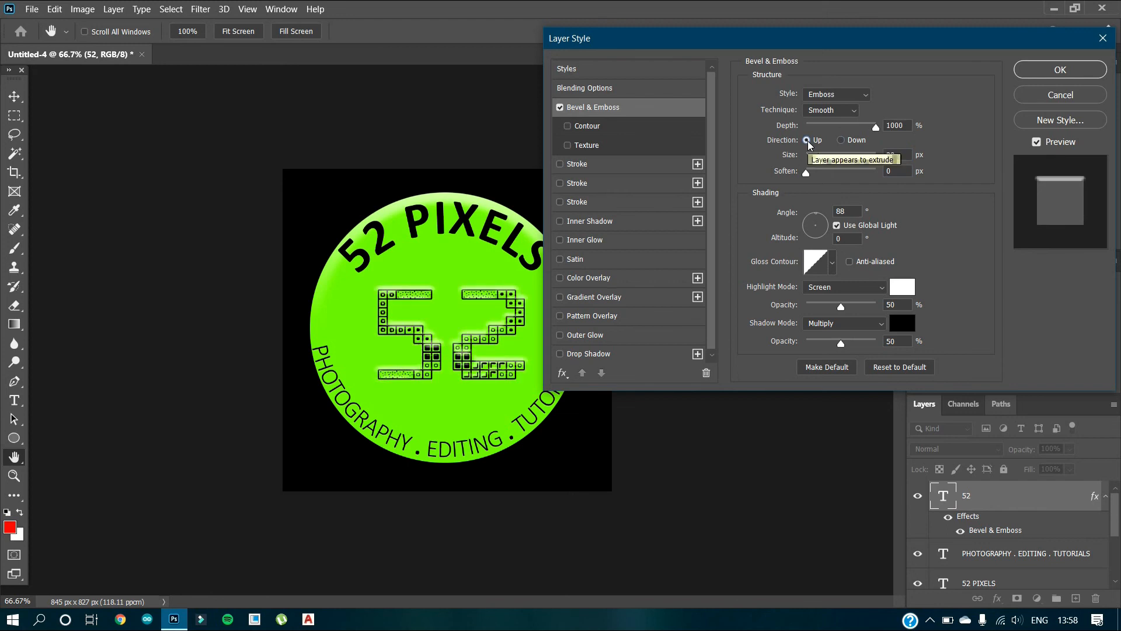
left_click(1078, 70)
Delete the Bevel & Emboss effect from the Ellipse 1 layer.
scroll(997, 508, "down", 3)
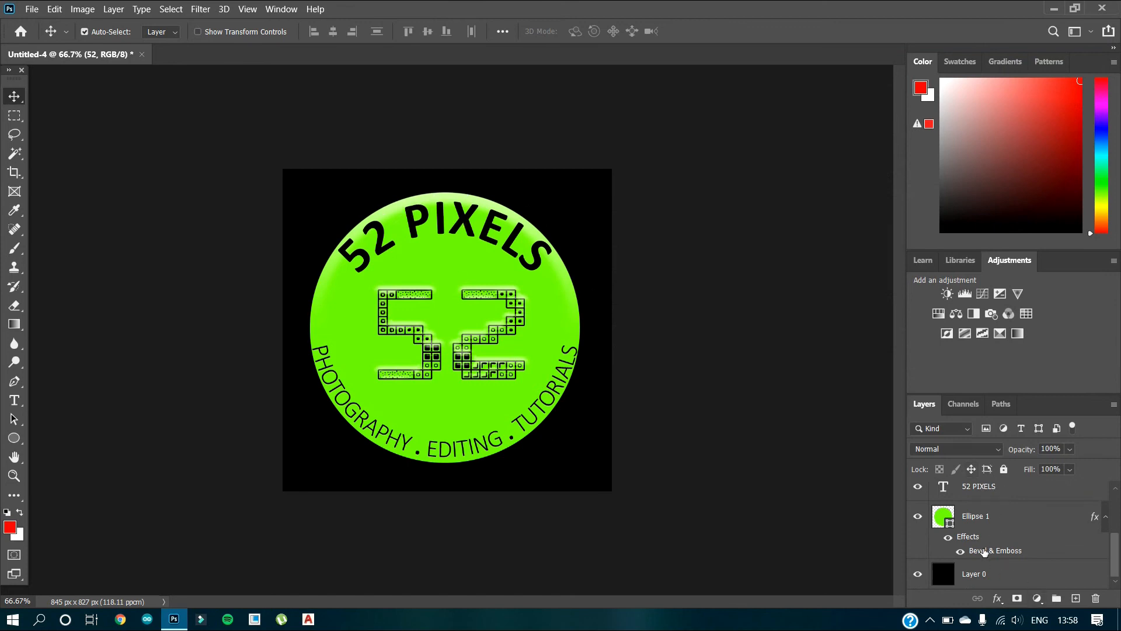
left_click_drag(979, 553, 1099, 600)
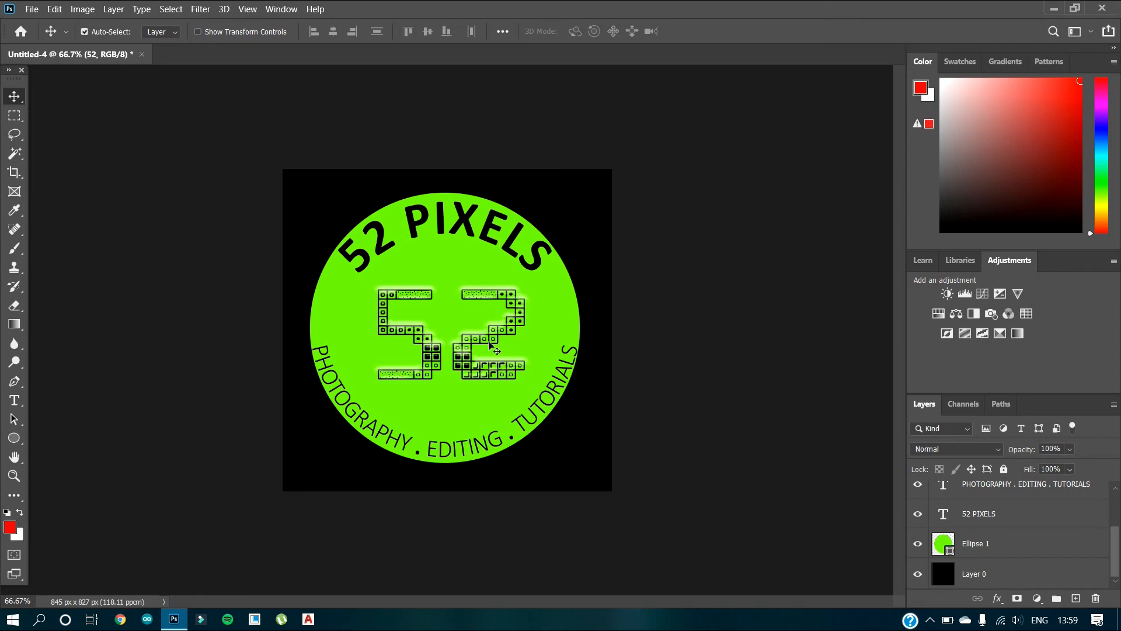
key("ctrl")
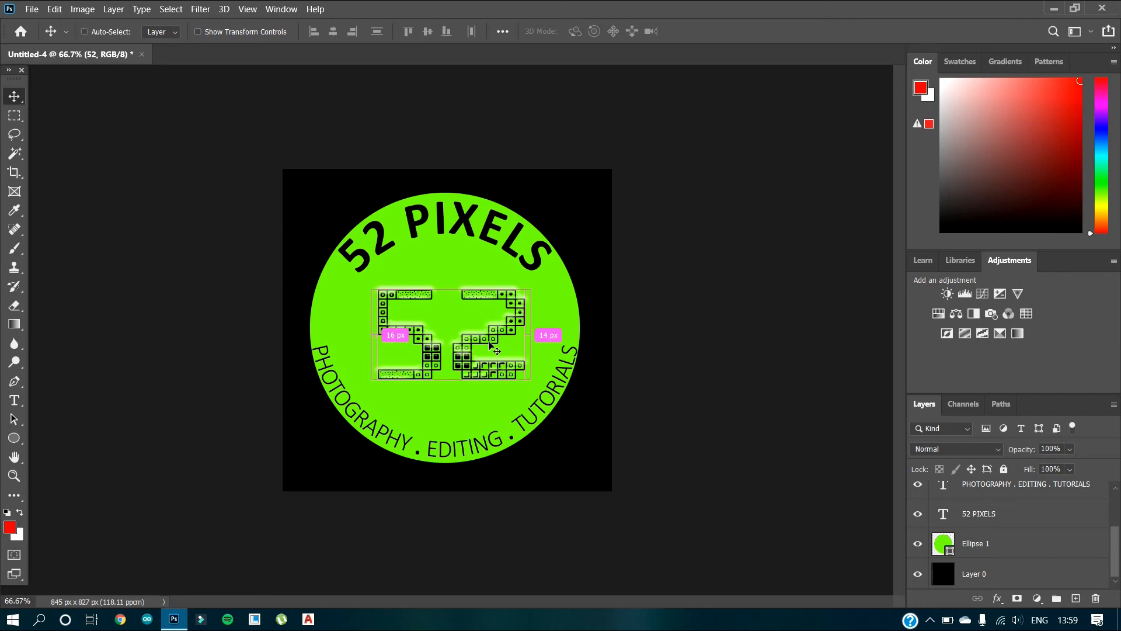